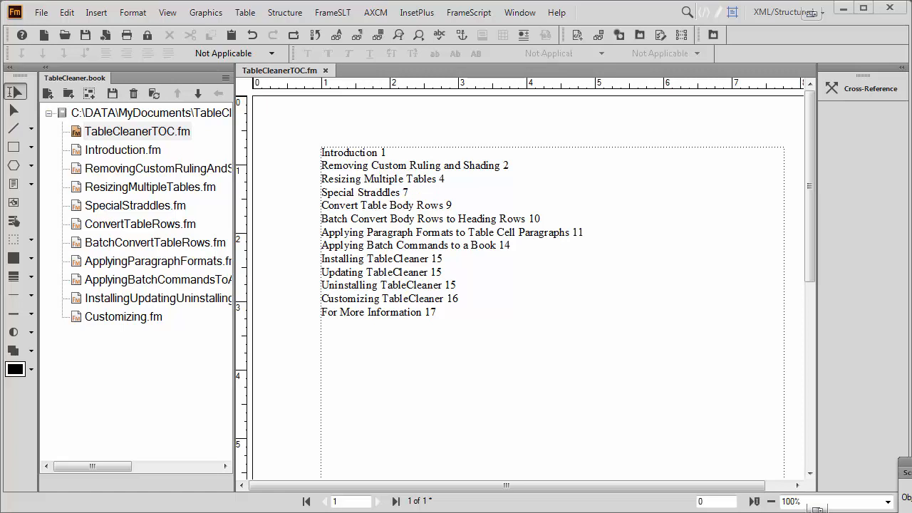
Examine the generated table of contents in TableCleanerTOC.fm, from its entries down to the page footer
mouse_move(809, 209)
mouse_down()
mouse_move(809, 406)
mouse_move(812, 172)
mouse_move(825, 431)
mouse_move(813, 208)
mouse_up()
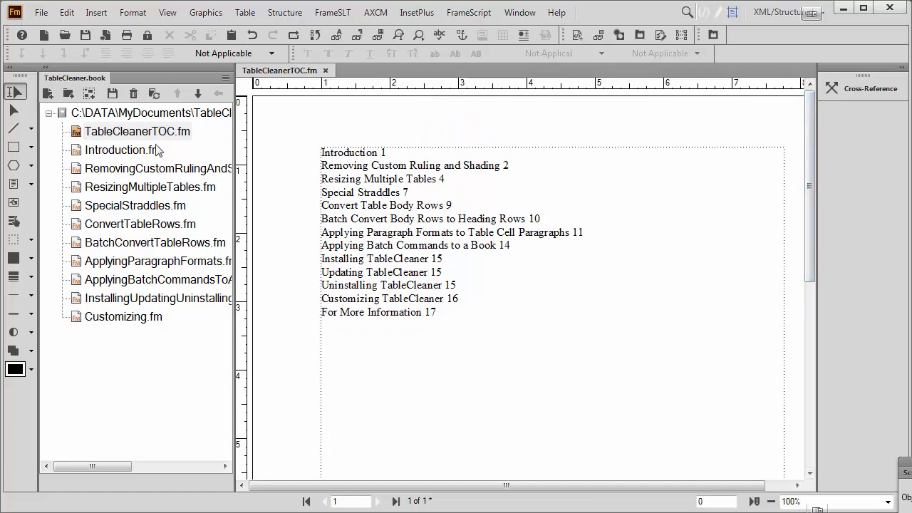
drag(812, 157, 819, 356)
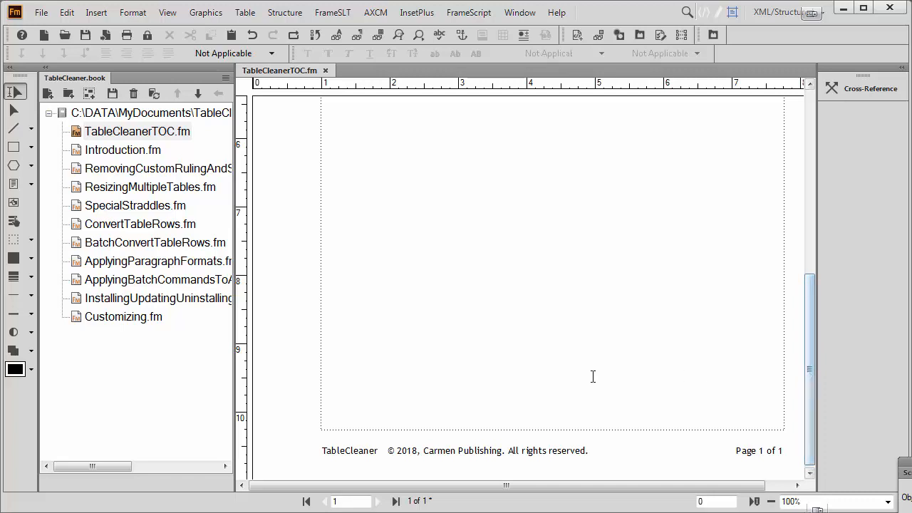
drag(810, 337, 812, 132)
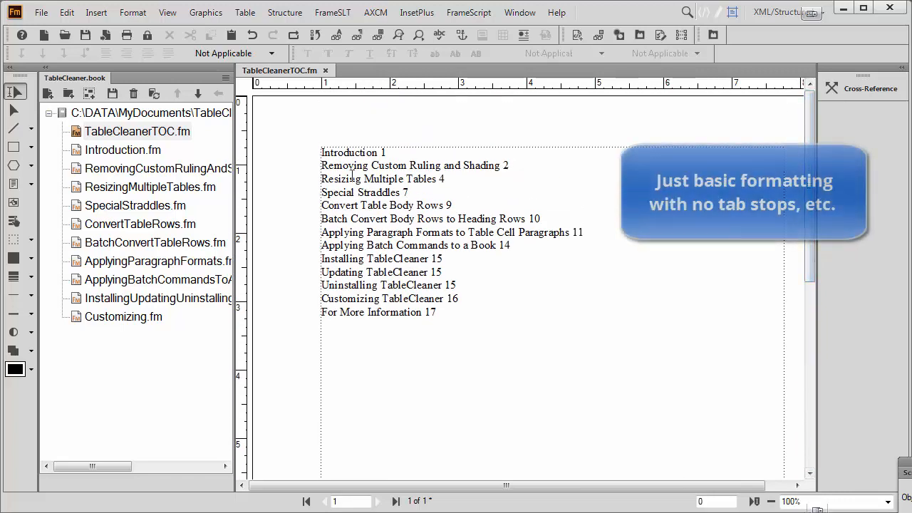
click(411, 180)
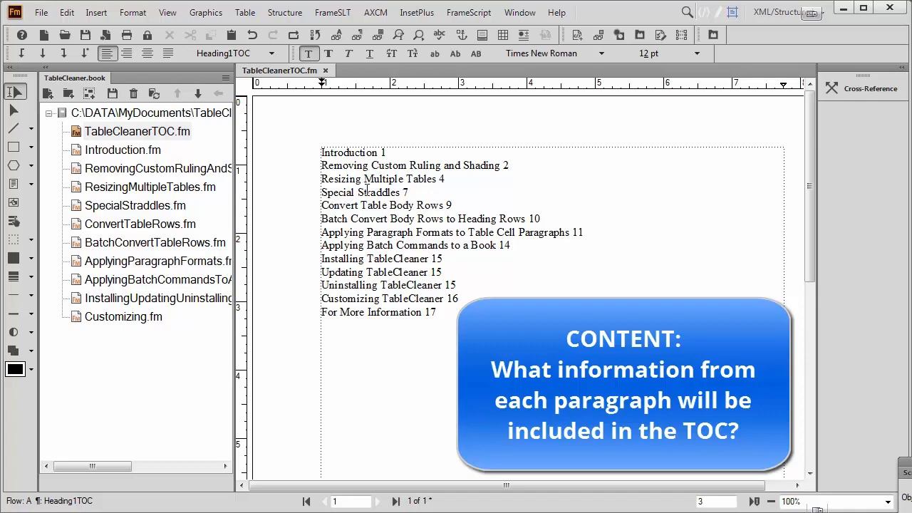
Display the TOC reference page at 200% zoom and place the cursor in the <$paratext> <$pagenum> line
click(166, 13)
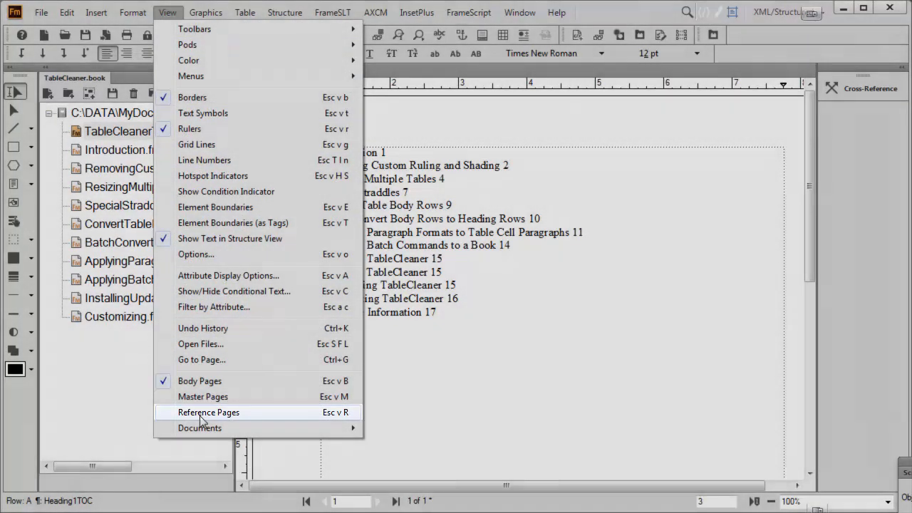
click(217, 412)
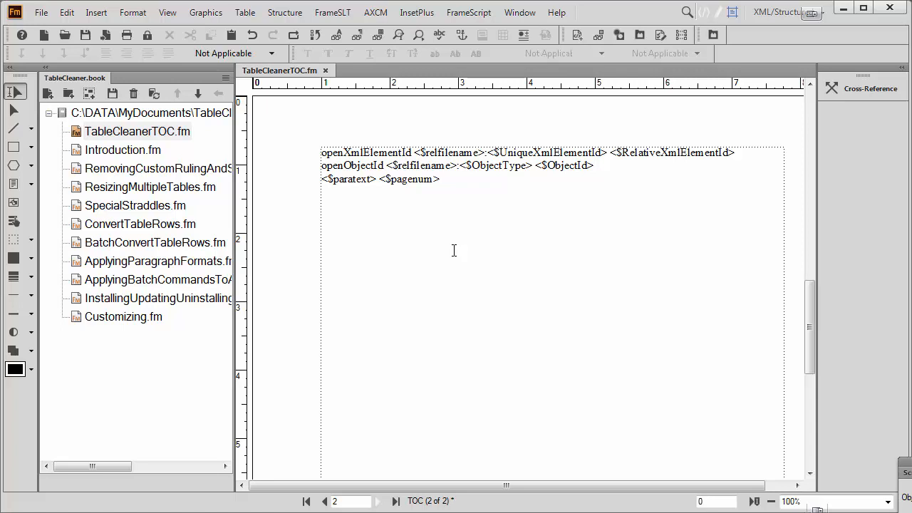
click(374, 179)
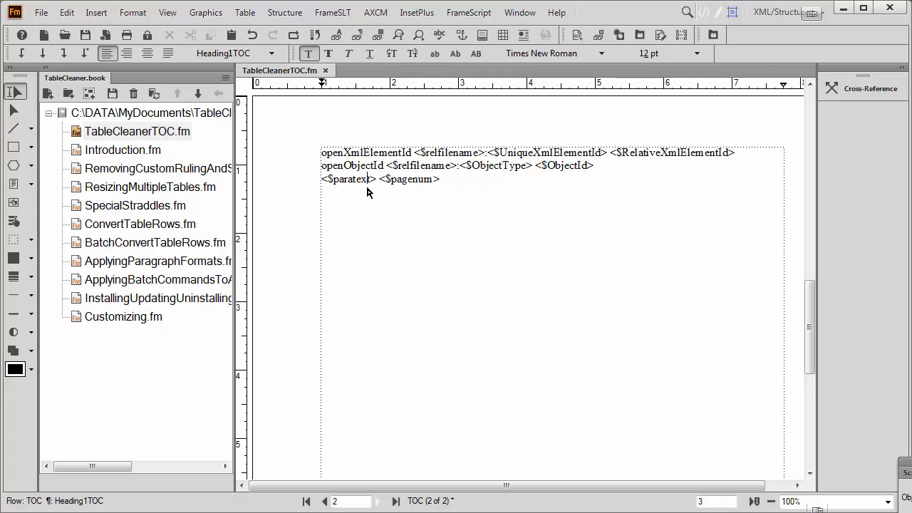
click(889, 501)
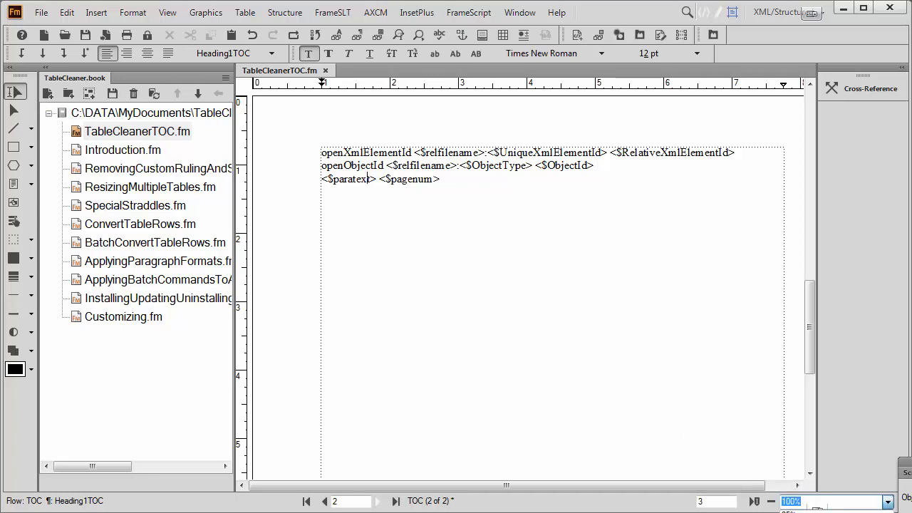
click(812, 512)
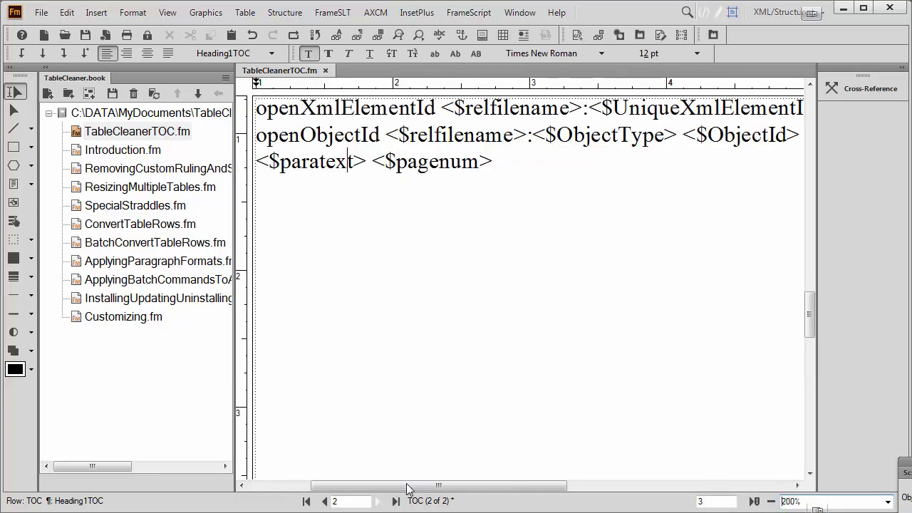
drag(404, 485, 356, 490)
scroll(391, 435, up, 3)
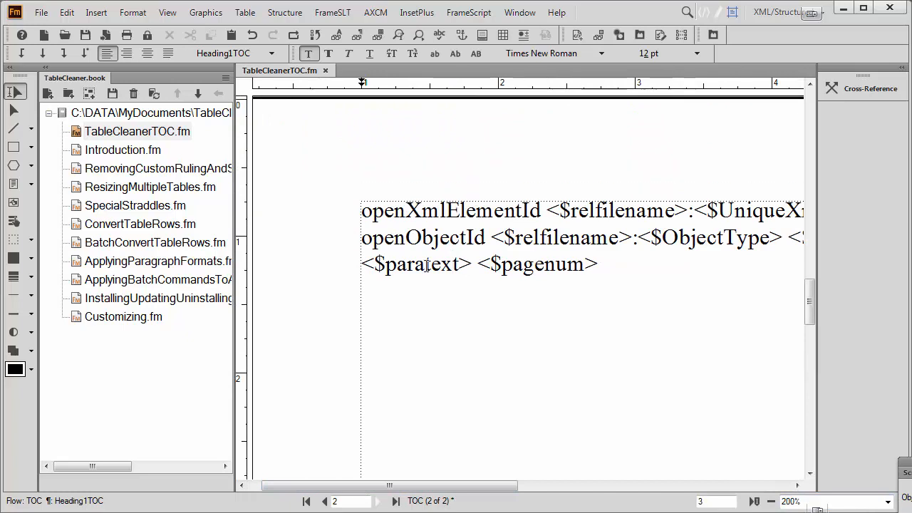
click(418, 269)
Check which paragraph formats are included in the table of contents setup for TableCleanerTOC.fm, leaving the settings unchanged
right_click(147, 132)
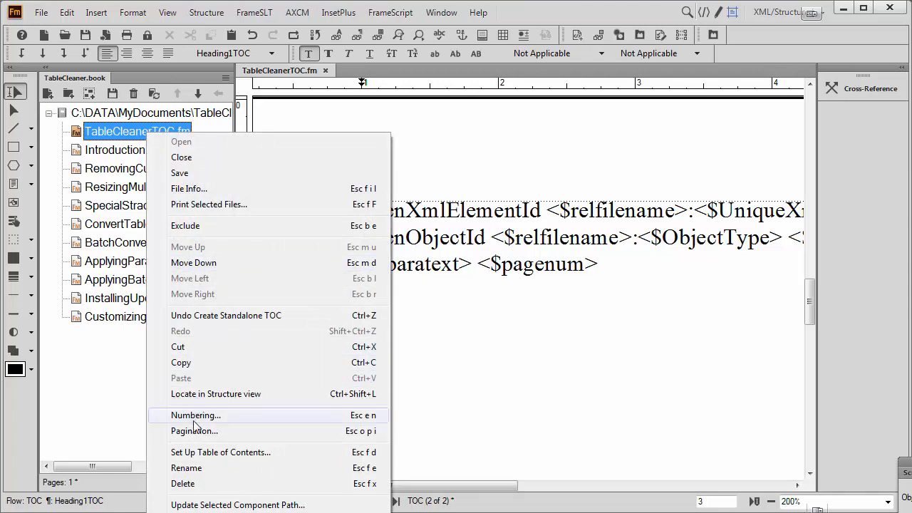
click(191, 454)
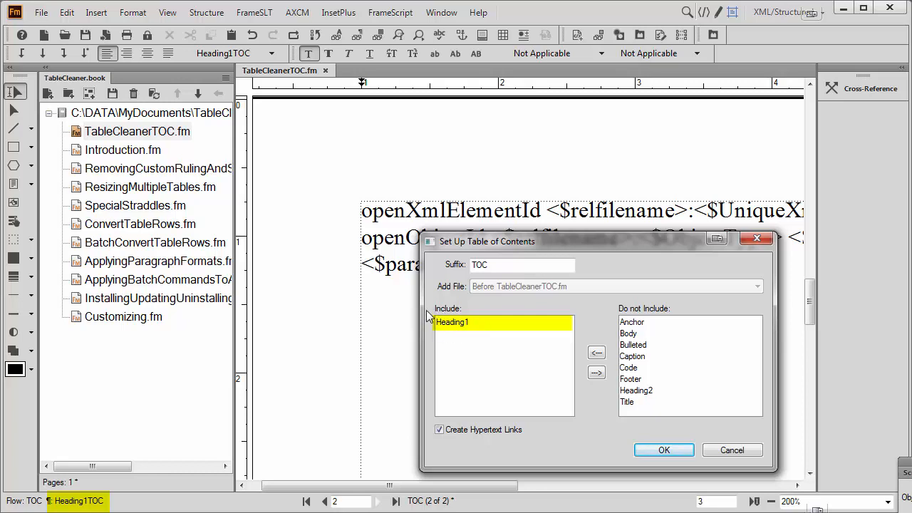
click(746, 452)
Examine the <$paratext> building block, the space character and the <$pagenum> building block in the Heading1TOC line
click(431, 265)
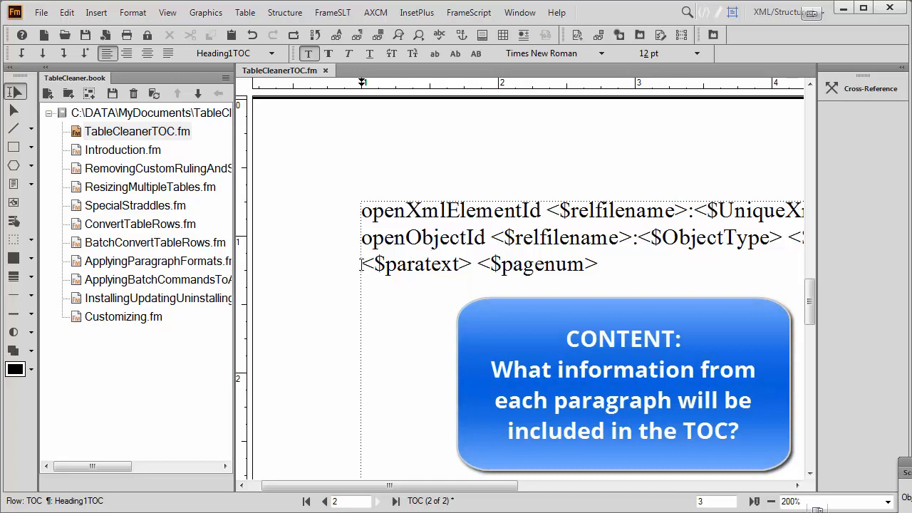
drag(361, 265, 464, 264)
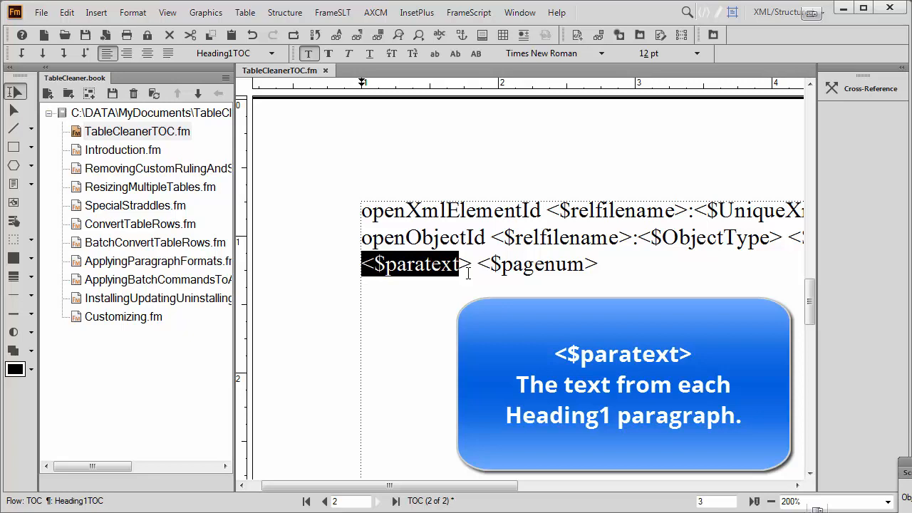
click(473, 265)
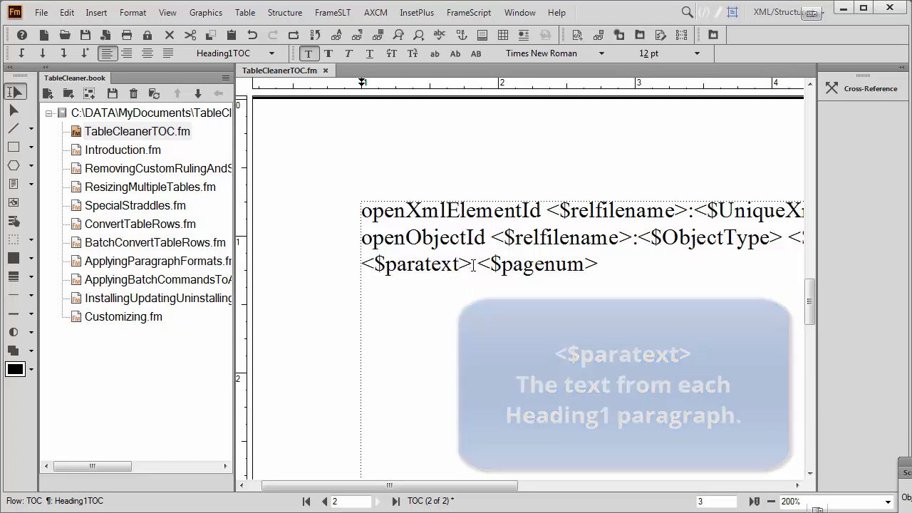
drag(473, 265, 478, 265)
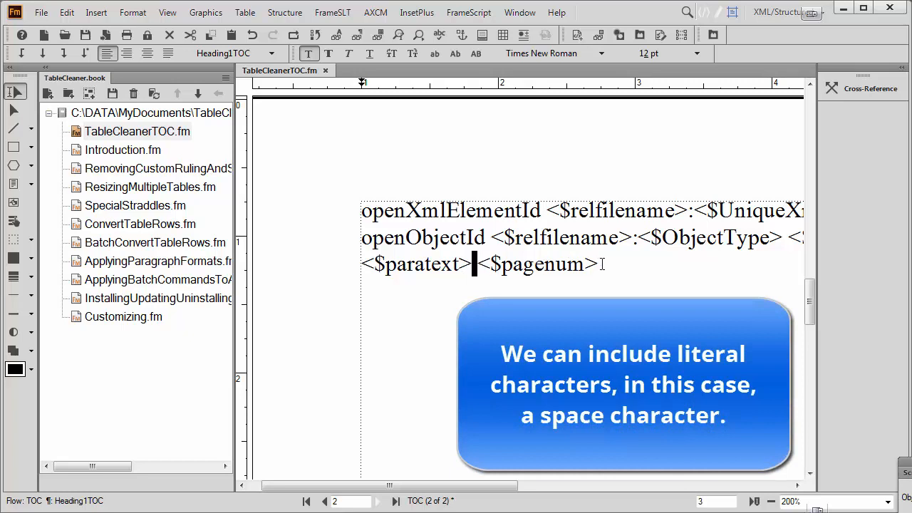
drag(599, 264, 477, 265)
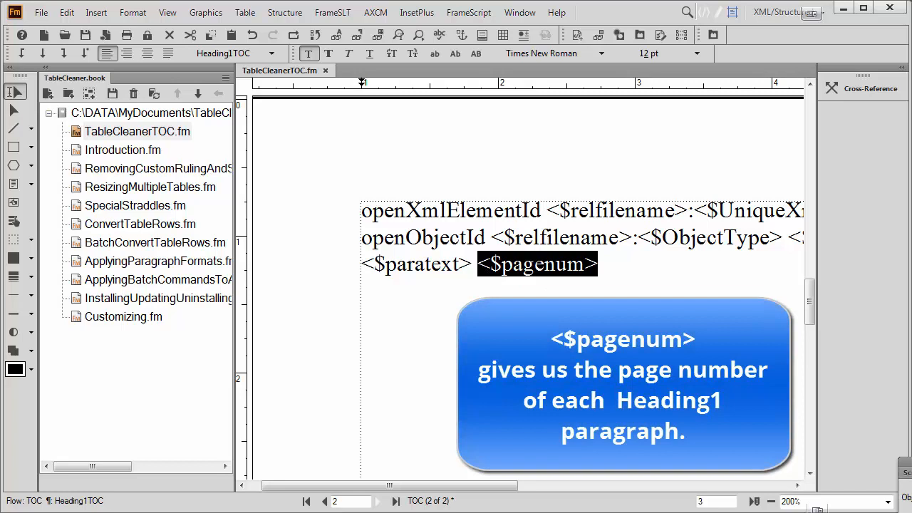
Replace the space between <$paratext> and <$pagenum> on the reference page with "xxxxxx"
click(473, 268)
drag(473, 269, 481, 277)
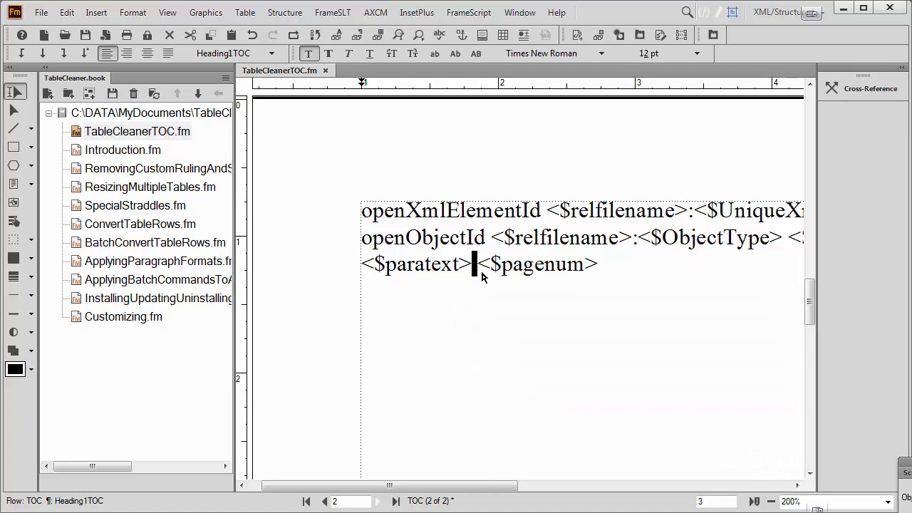
text(xxxxxx)
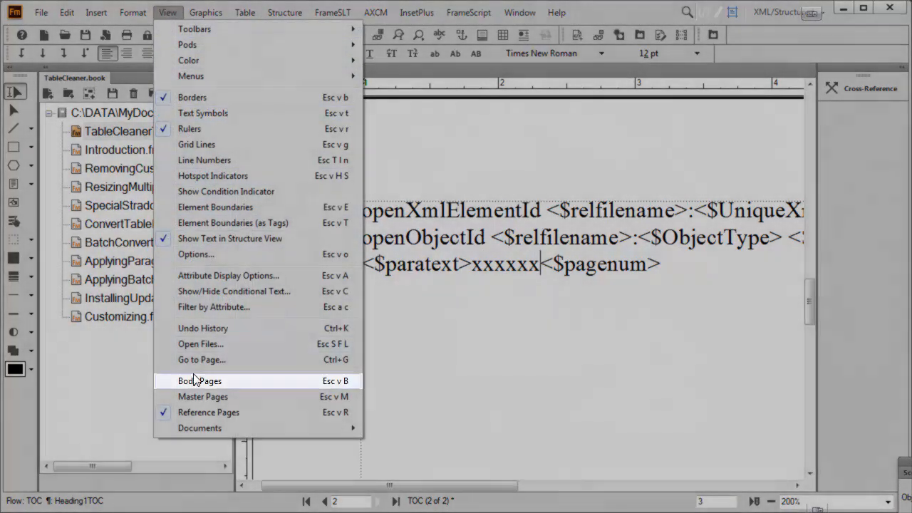
Return to the body pages and update the book so TableCleanerTOC.fm is generated with the "xxxxxx" separator
click(199, 380)
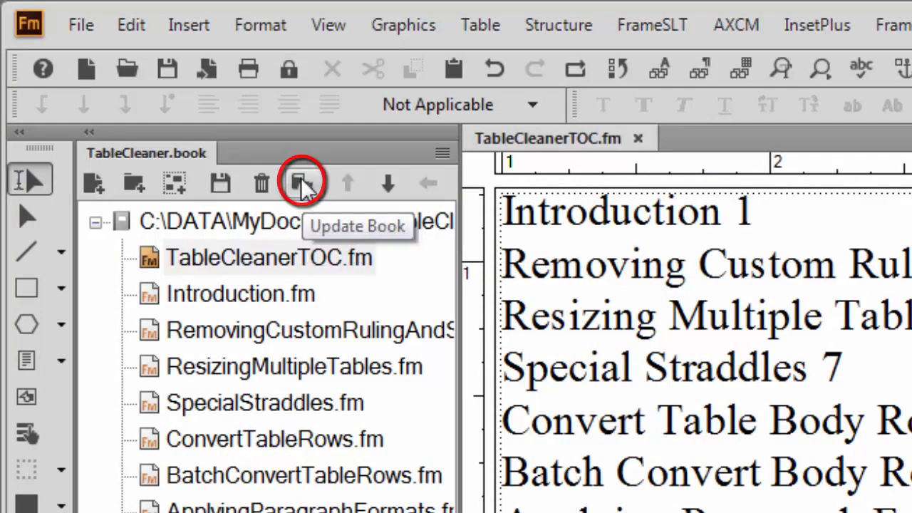
click(300, 183)
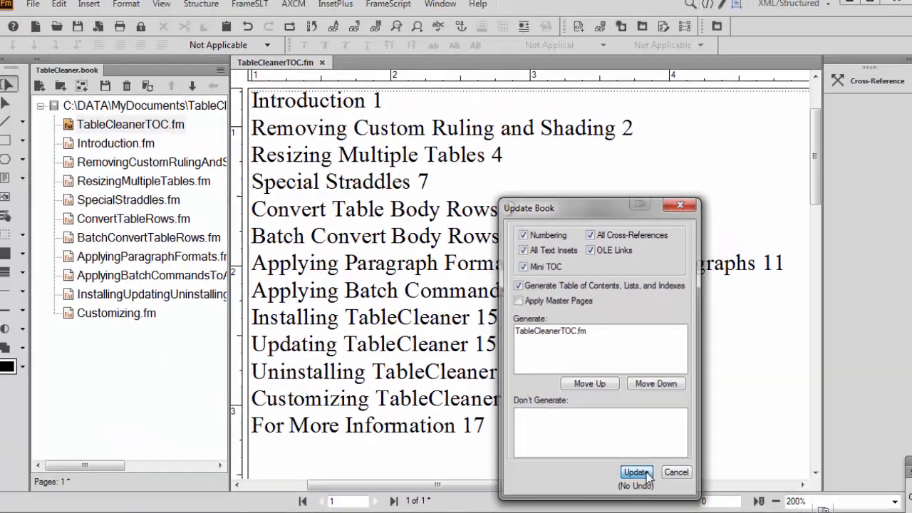
click(574, 461)
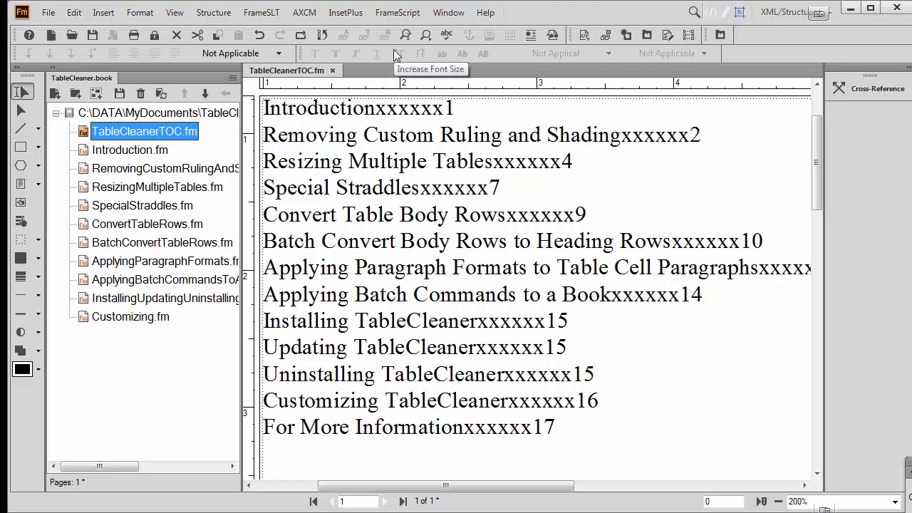
On the TOC reference page, replace "xxxxxx" between <$paratext> and <$pagenum> with a tab and turn on text symbols
click(175, 13)
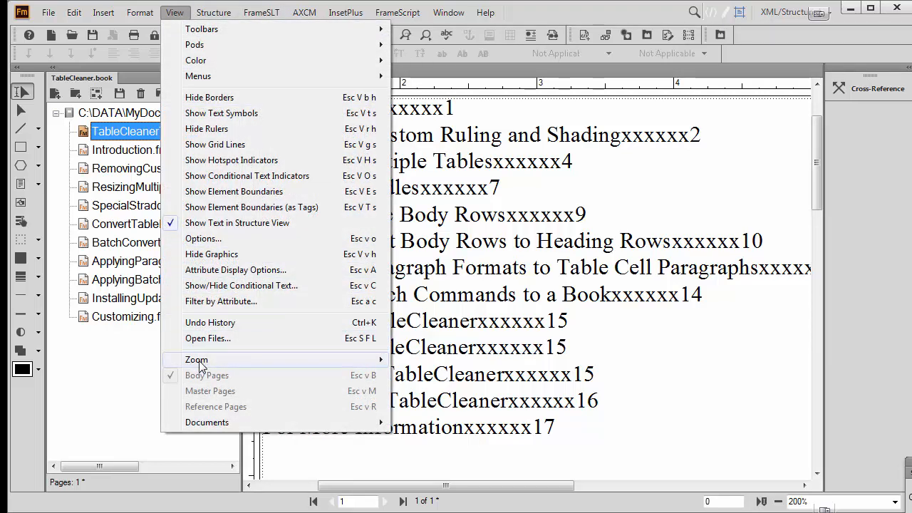
double_click(619, 314)
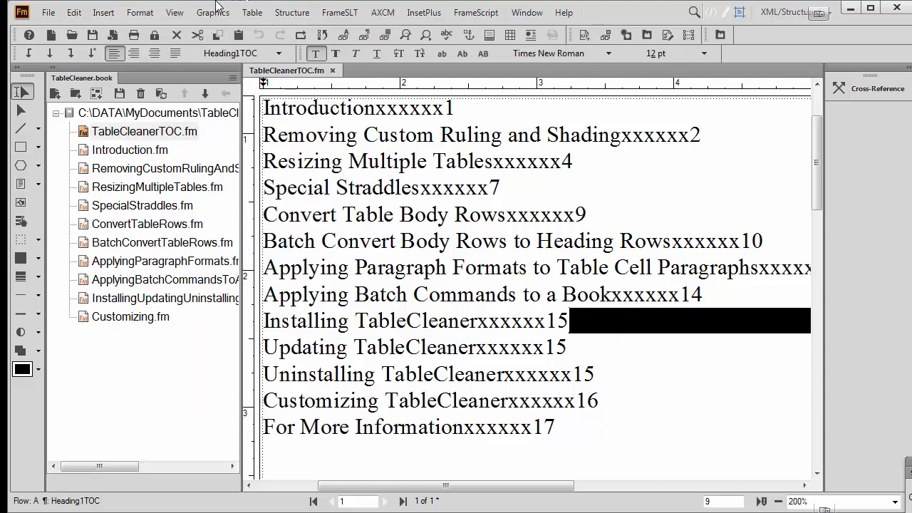
click(176, 14)
click(216, 412)
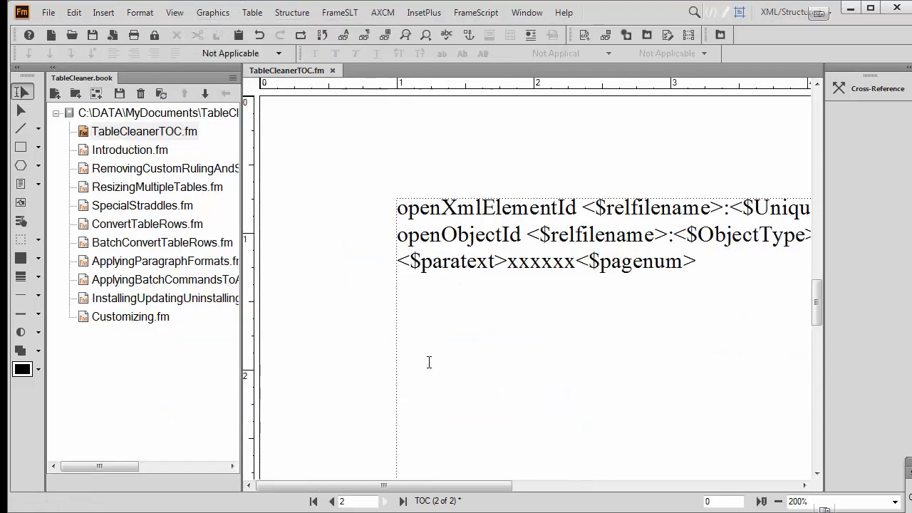
drag(507, 262, 577, 274)
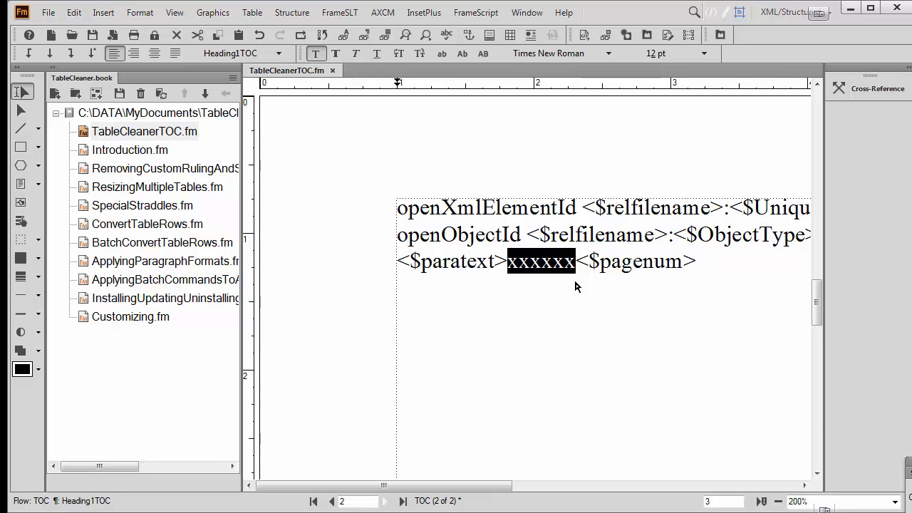
key(Delete)
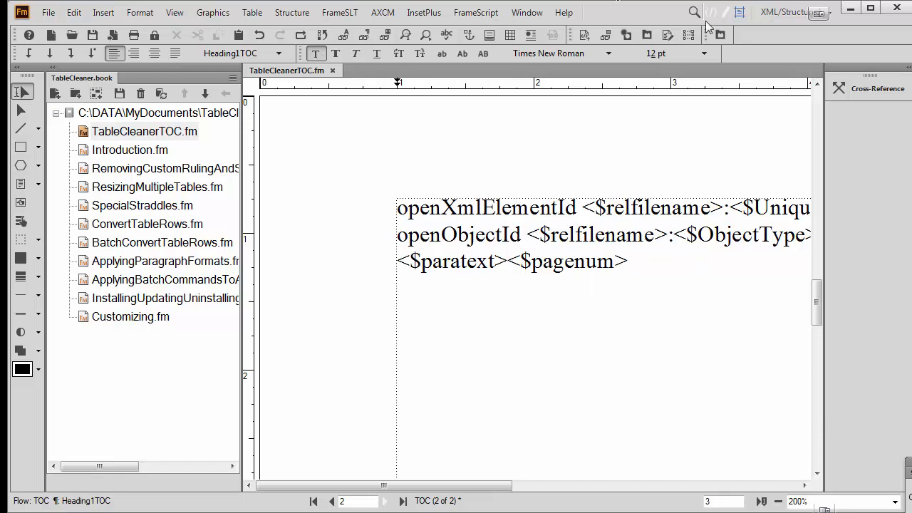
right_click(332, 184)
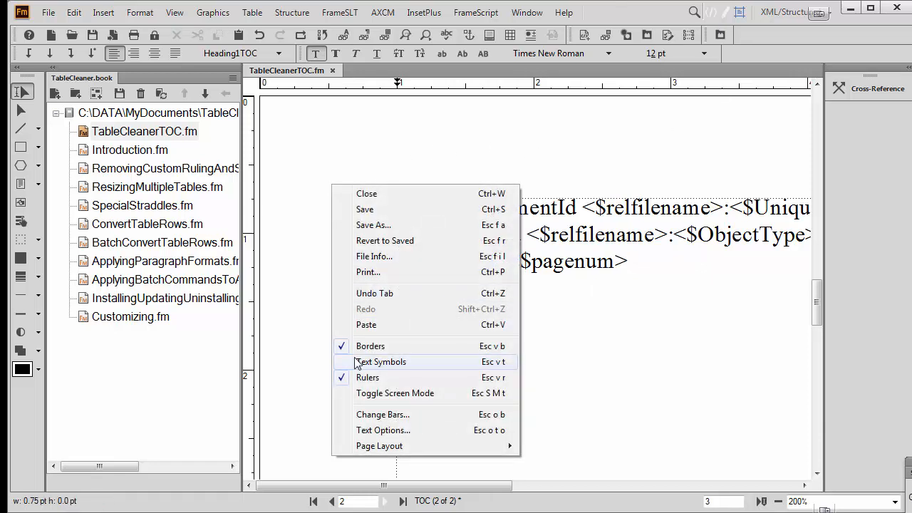
click(357, 364)
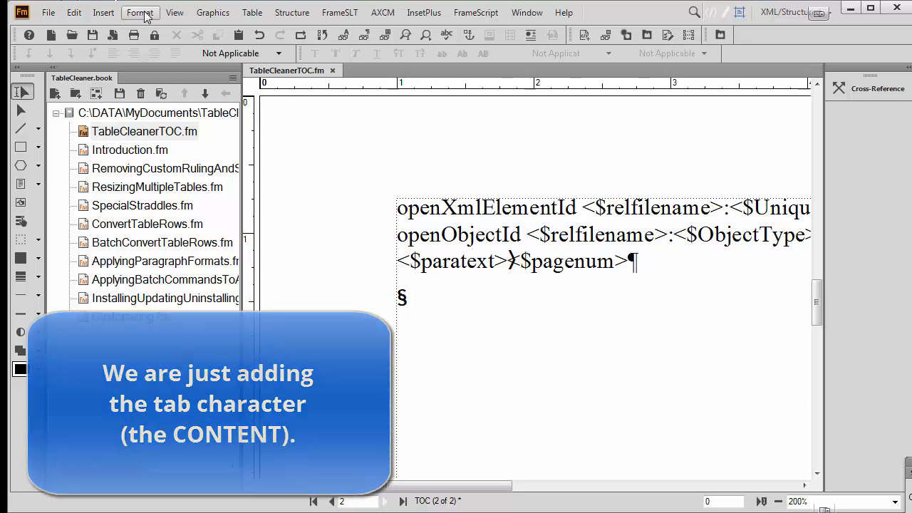
Switch back to the body pages and update the book to regenerate the table of contents with tab separators
click(175, 12)
click(226, 384)
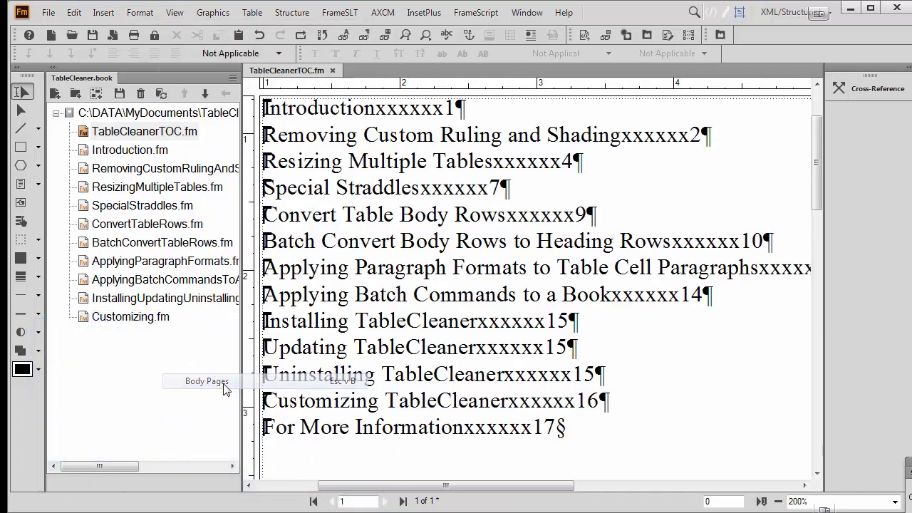
click(161, 94)
click(640, 473)
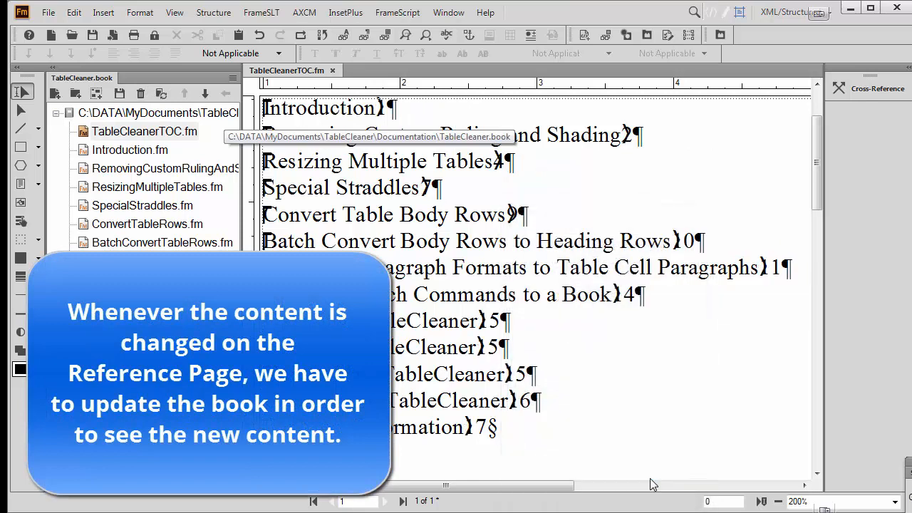